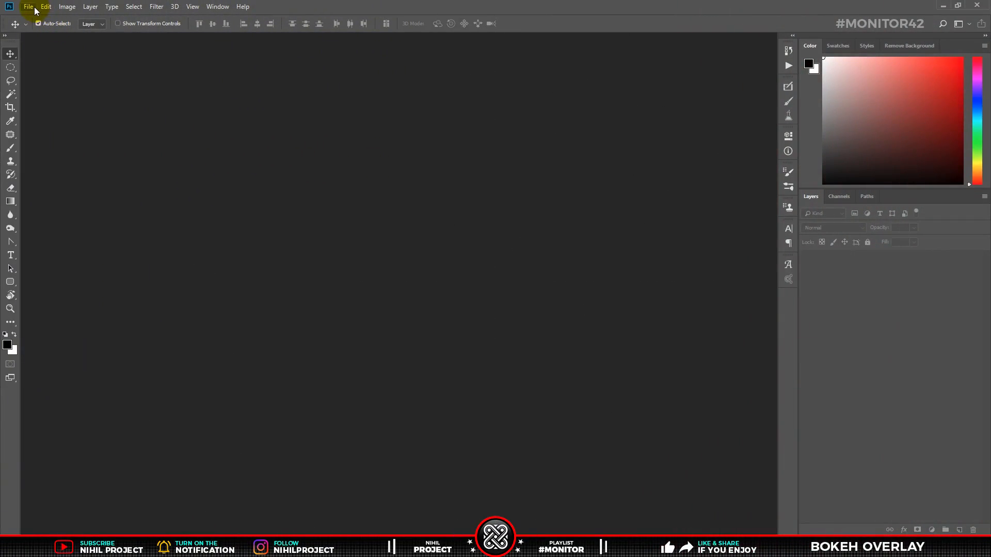
Create a new 1920 x 1080 px, 72 ppi document named Bokeh Overlay with a black background
click(34, 8)
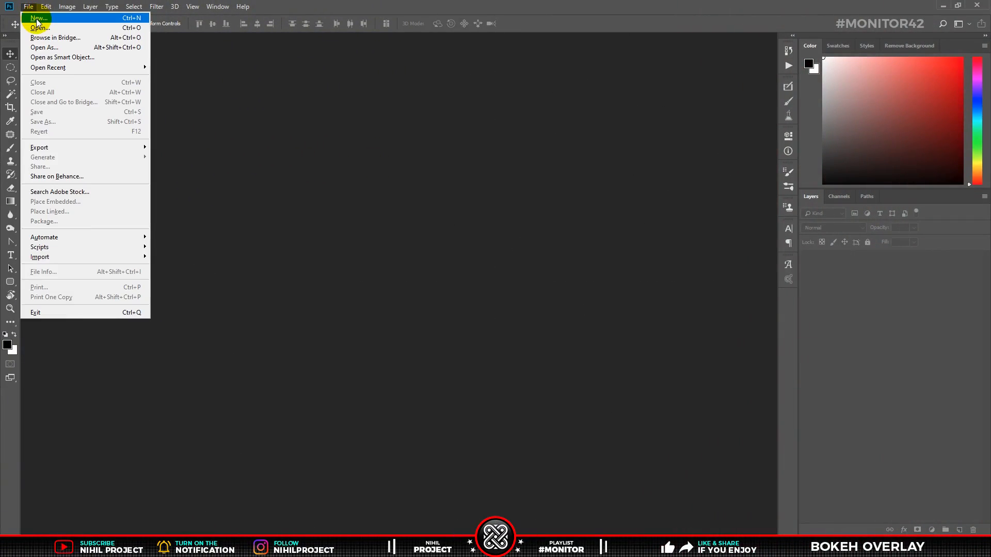
click(27, 18)
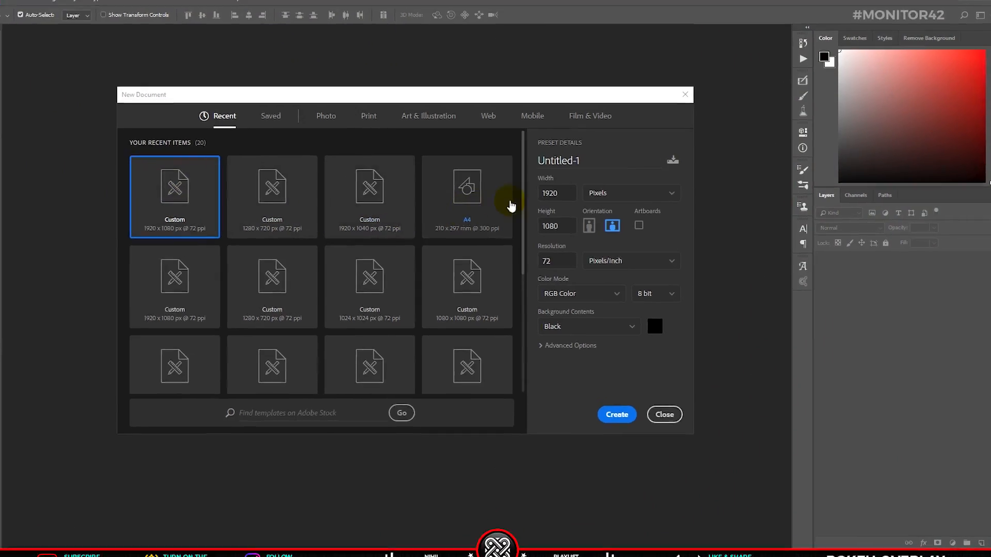
click(550, 193)
click(554, 222)
drag(652, 218, 617, 217)
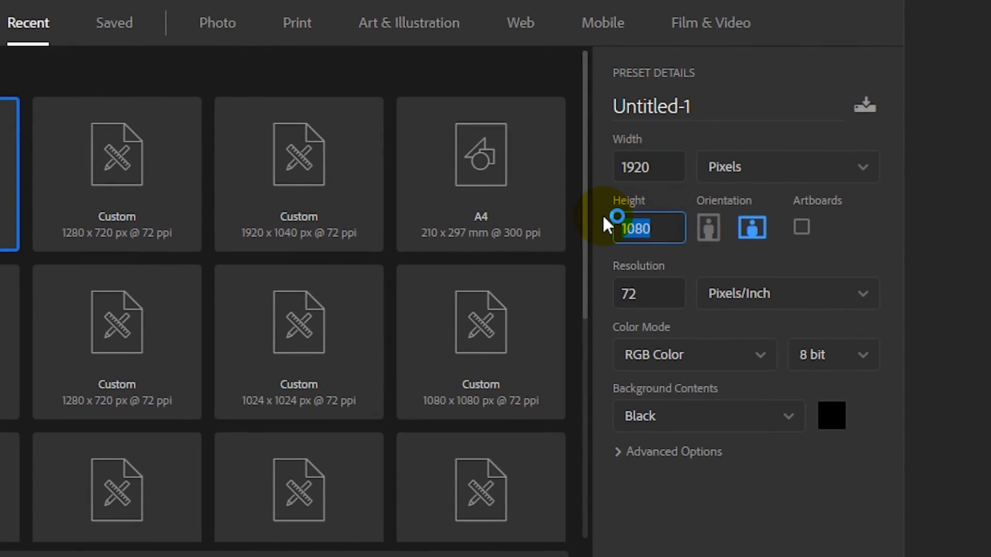
click(706, 107)
text(Bokeh Overlay)
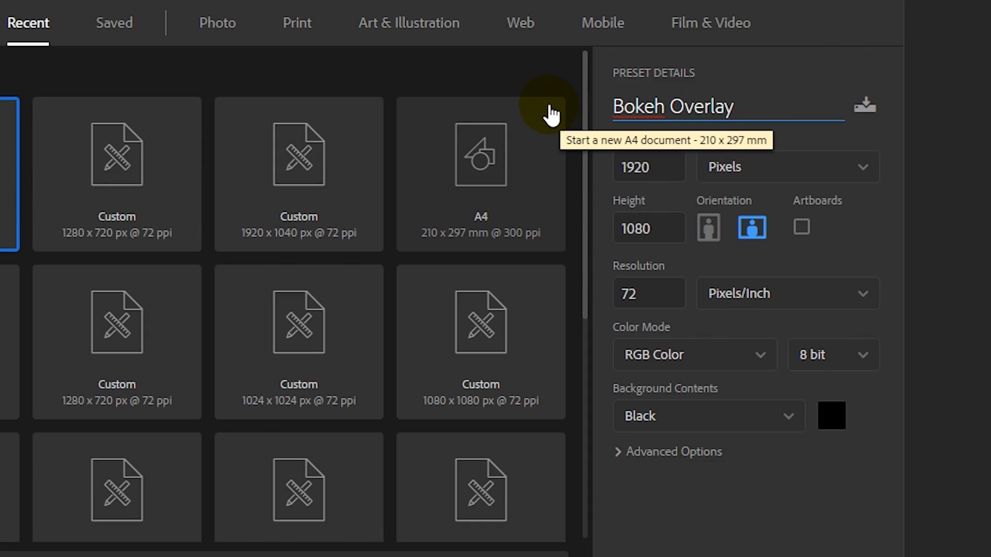
click(686, 424)
click(685, 421)
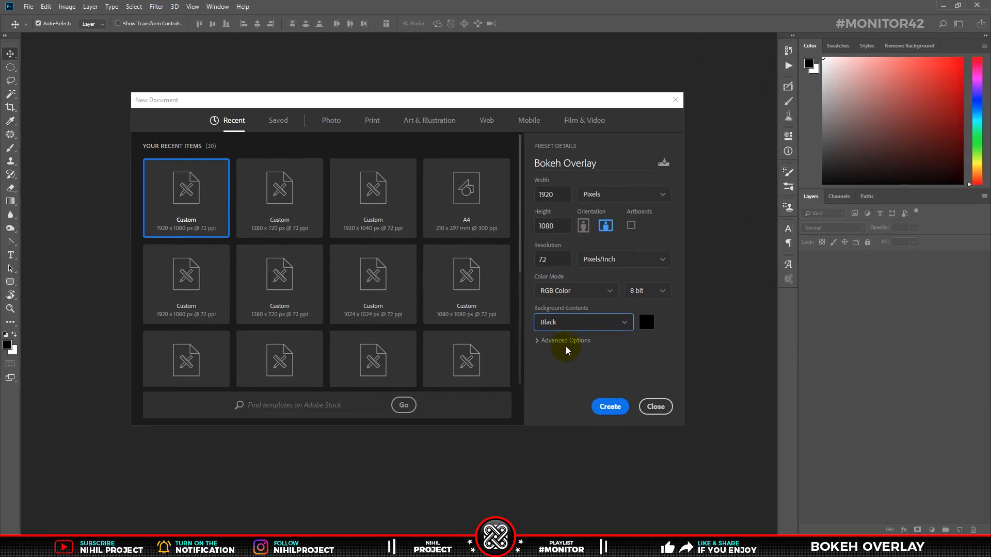
click(608, 408)
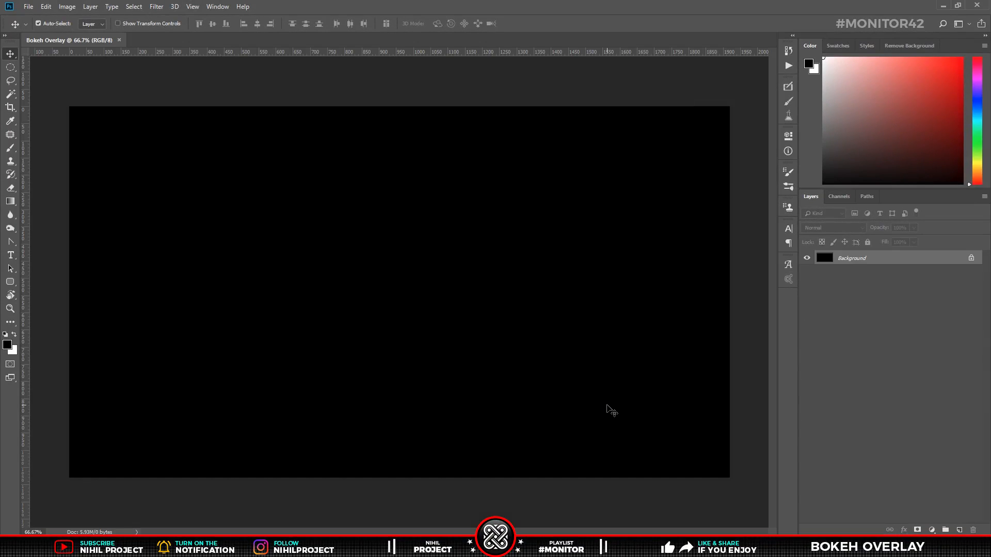
Add 120% uniform, monochromatic noise to the background
key(ctrl+0)
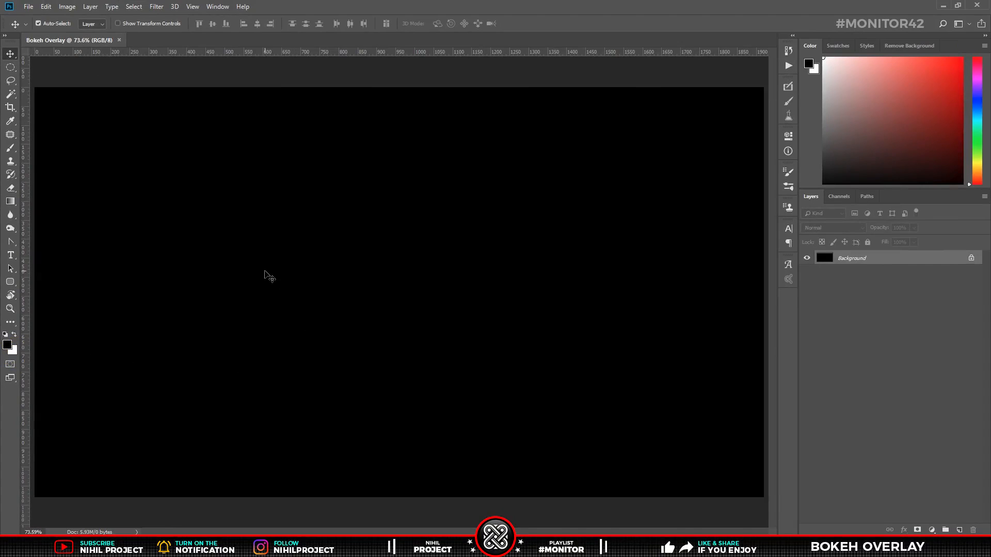
click(157, 7)
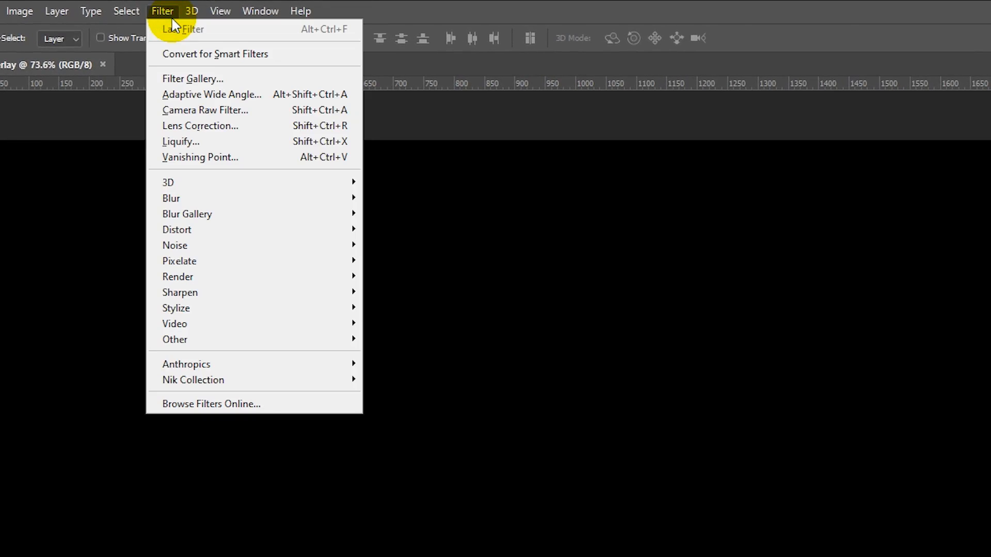
mouse_move(226, 247)
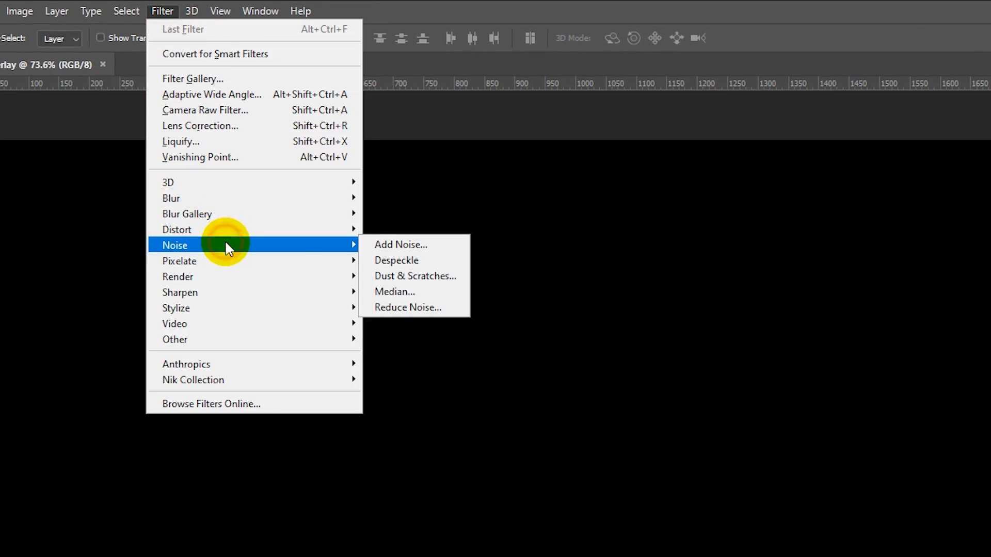
click(393, 245)
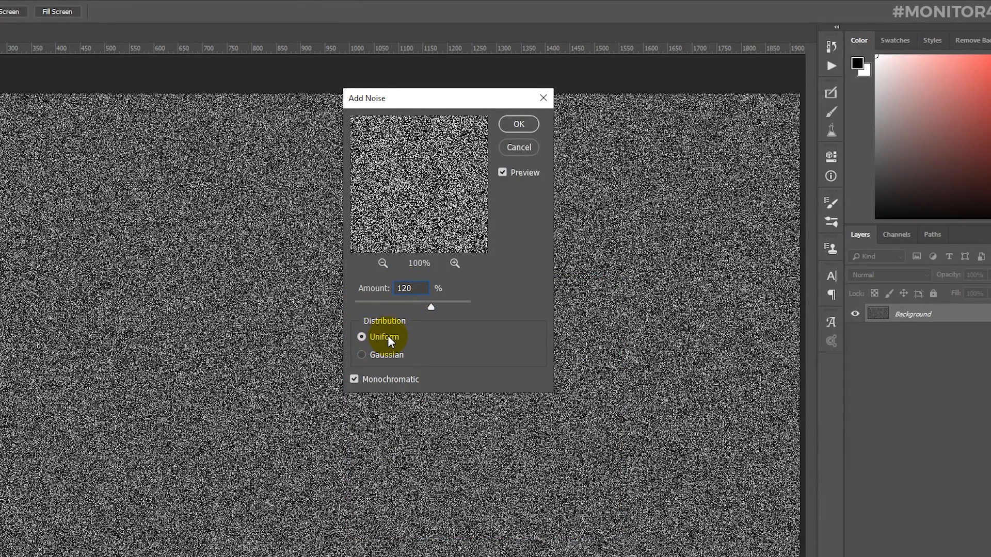
click(387, 336)
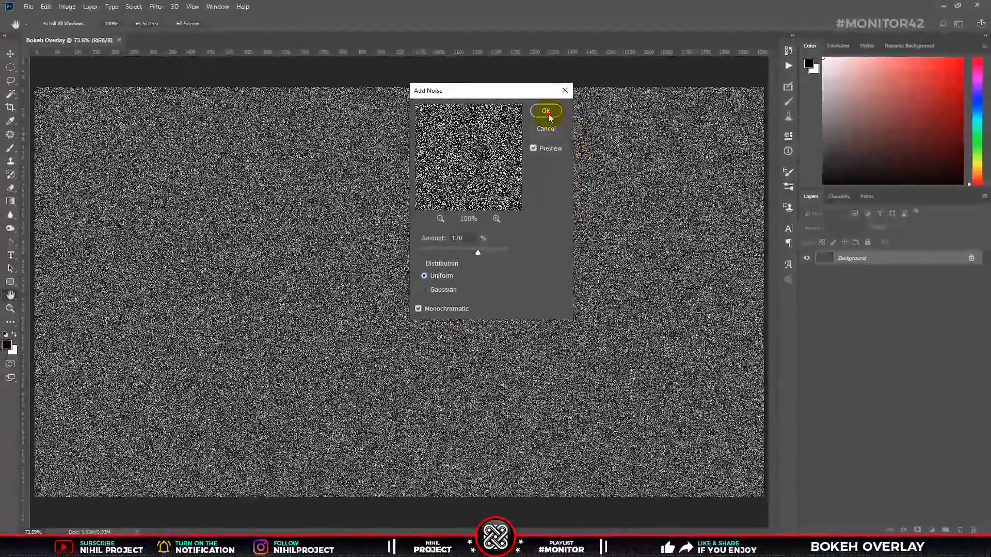
click(546, 111)
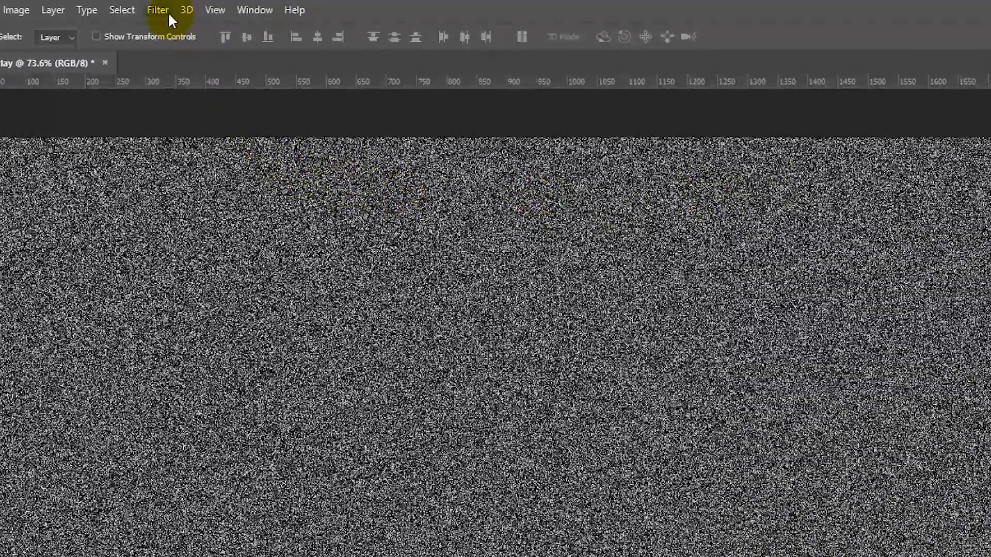
Apply a Gaussian Blur with a radius of 4.6 pixels to the noise
click(156, 6)
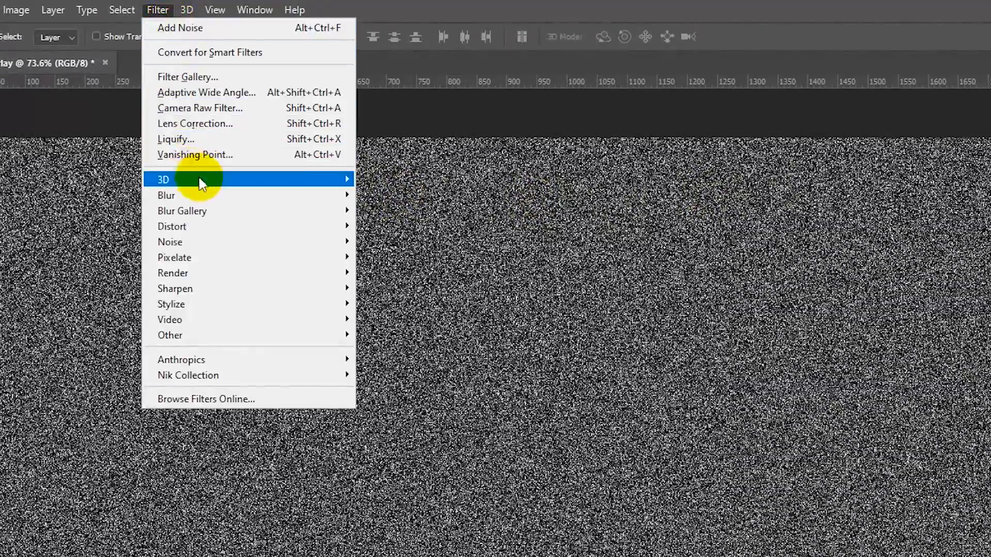
click(232, 196)
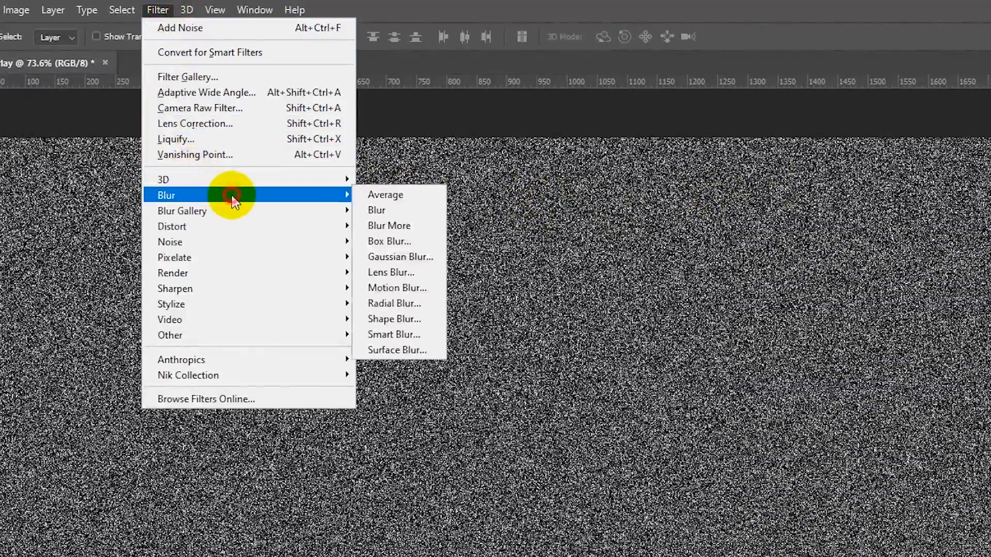
click(415, 257)
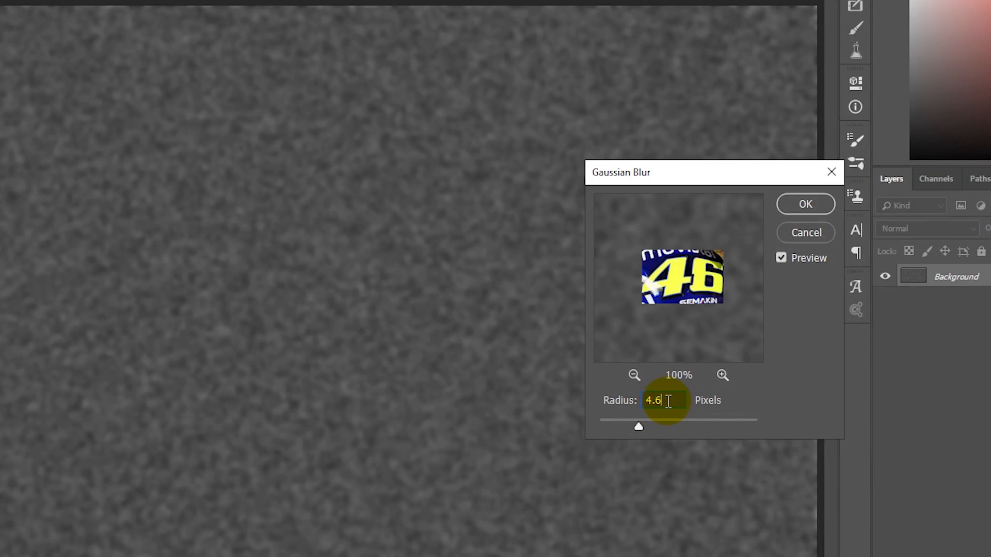
click(790, 206)
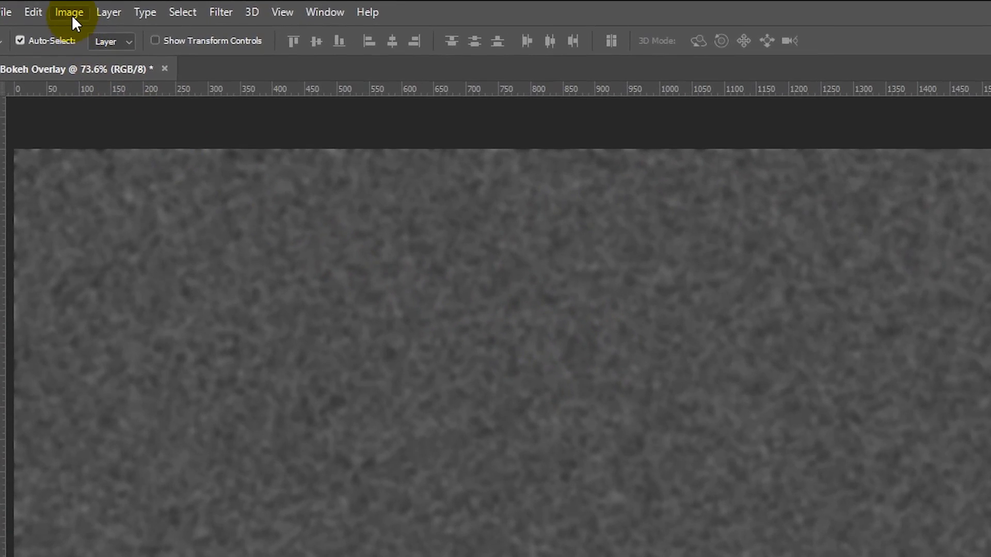
Apply a Threshold adjustment with a lowered threshold level to leave scattered white specks
click(68, 7)
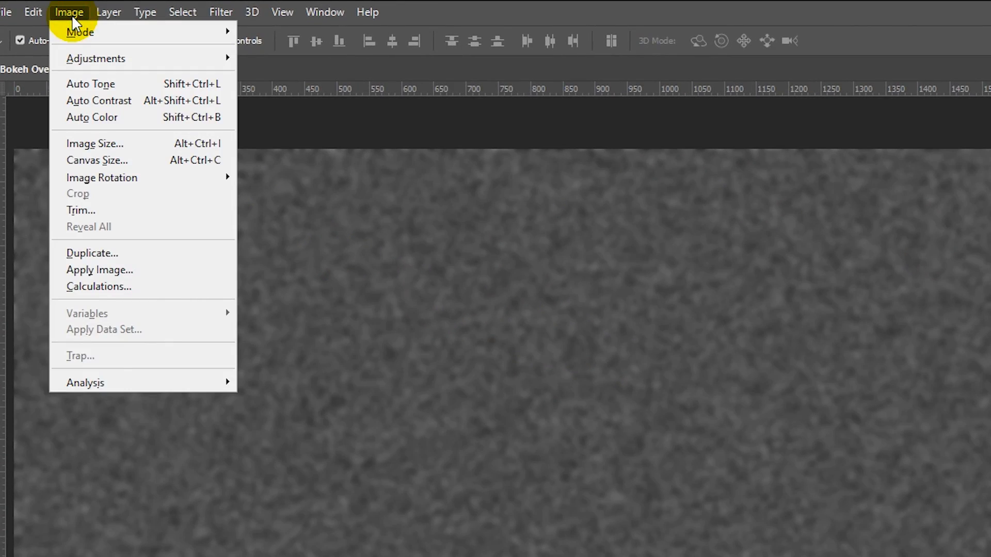
mouse_move(104, 60)
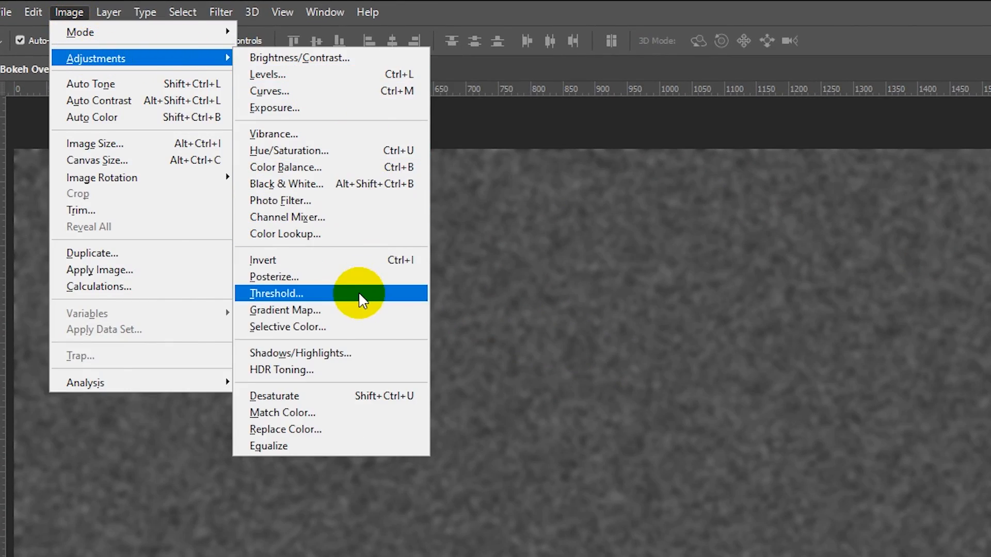
click(309, 294)
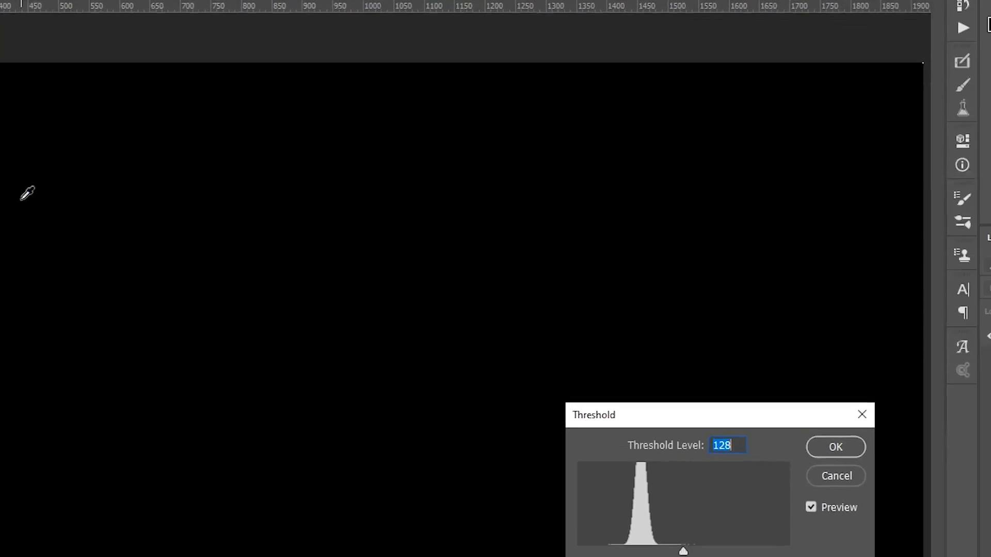
drag(633, 418, 412, 326)
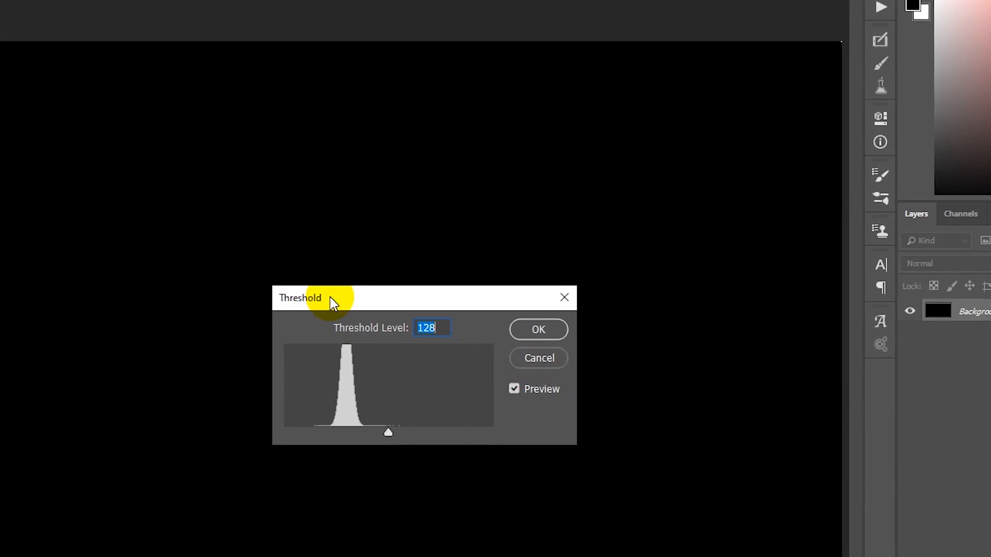
scroll(442, 329, down, 20)
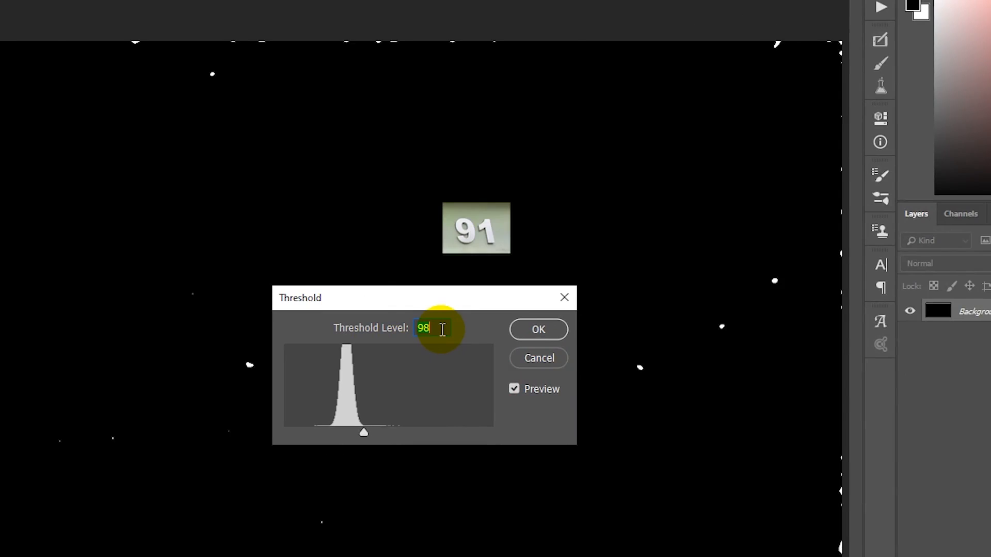
click(518, 334)
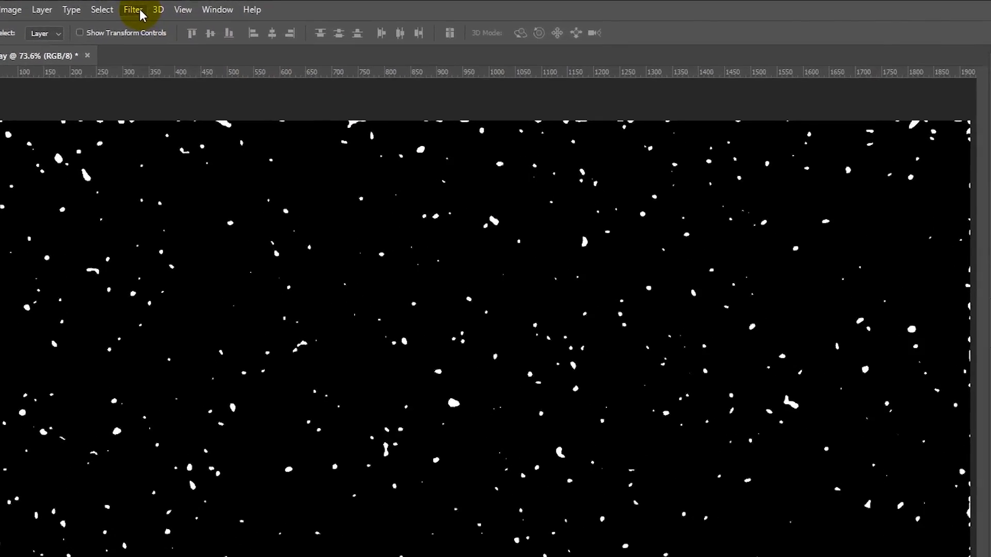
Open the Field Blur filter and set its blur to 50 px
click(156, 7)
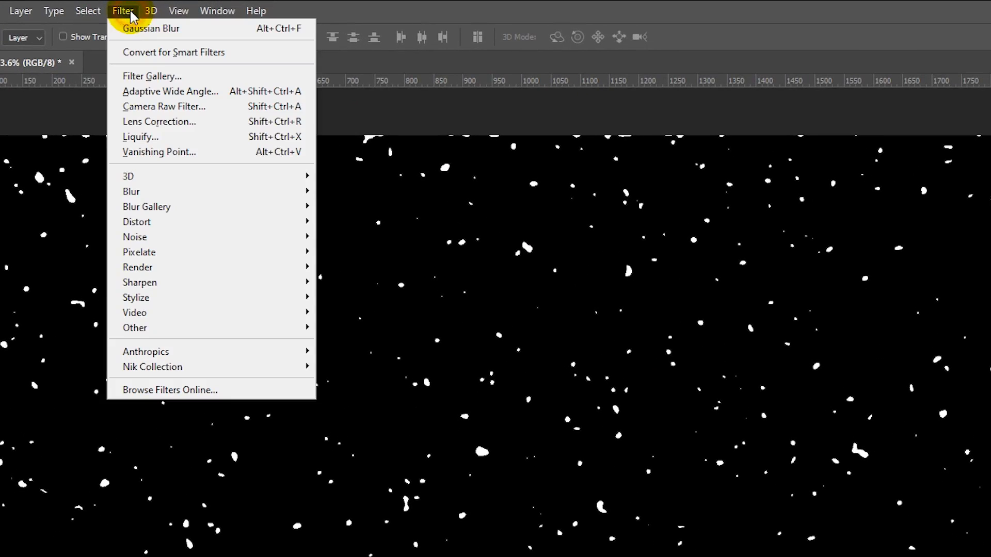
click(168, 207)
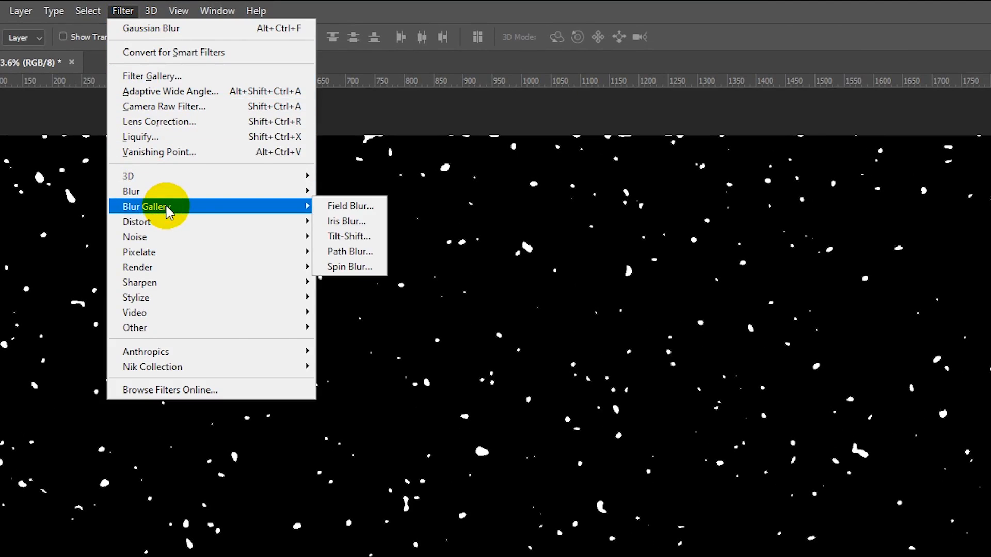
click(352, 206)
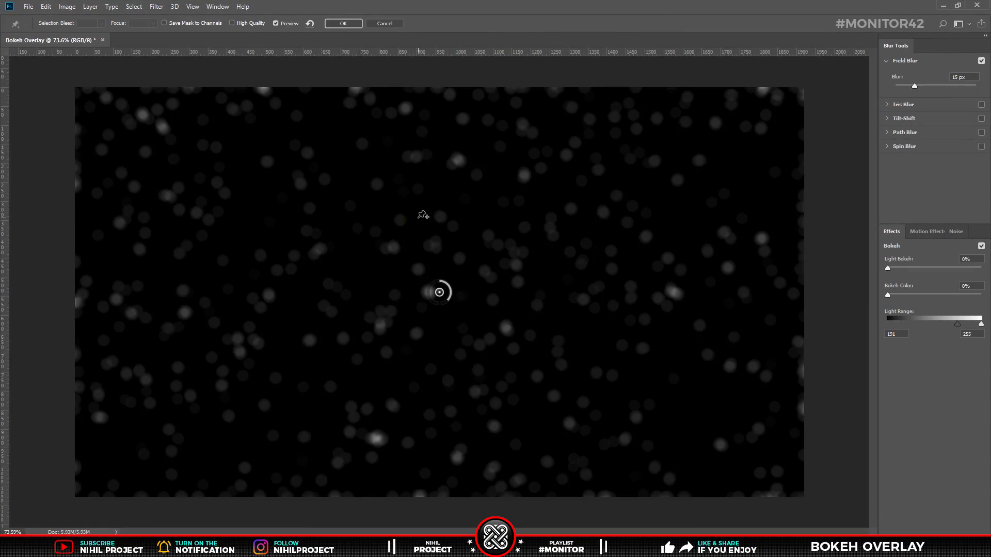
click(943, 78)
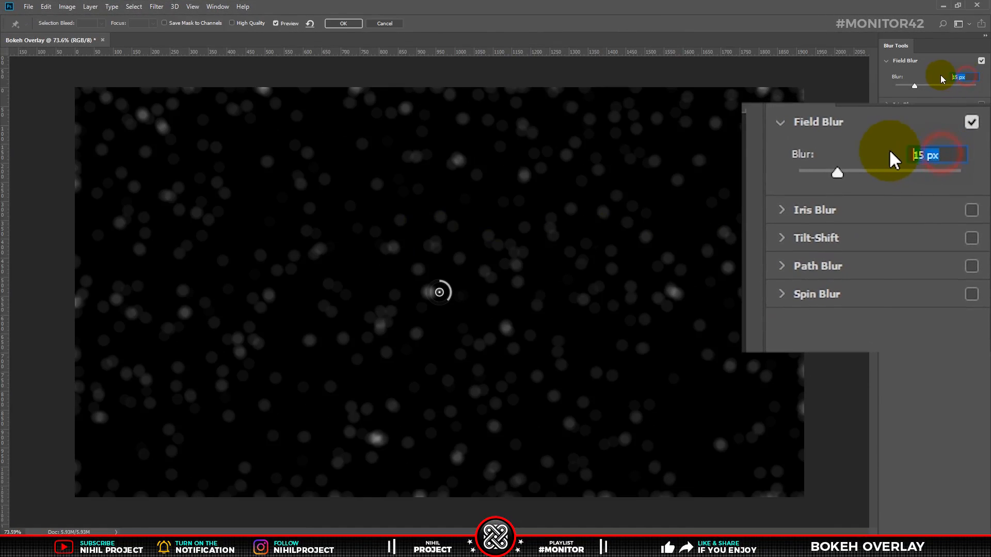
text(50)
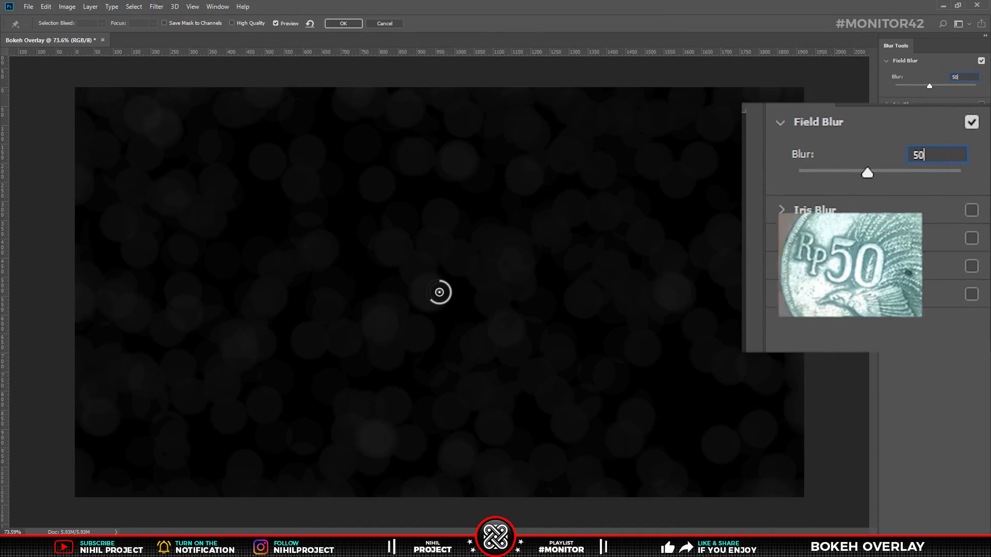
Raise the Light Bokeh effect to 69%
click(975, 258)
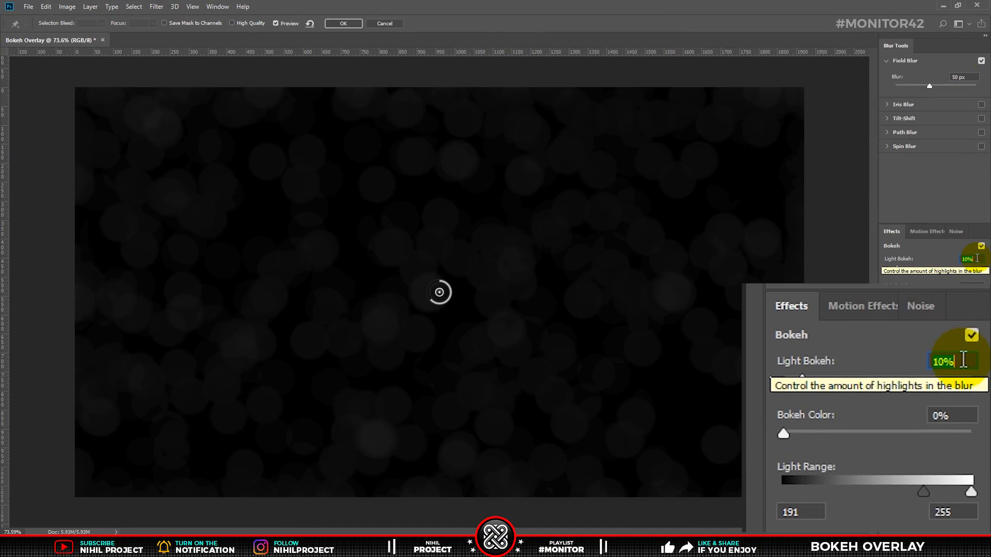
key(Up)
key(Up)
key(Up)
key(Up)
key(Up)
key(Up)
key(Up)
key(Up)
key(Up)
key(Up)
key(Up)
key(Up)
key(Up)
key(Up)
key(Up)
key(Up)
key(Up)
key(Up)
key(Up)
key(Up)
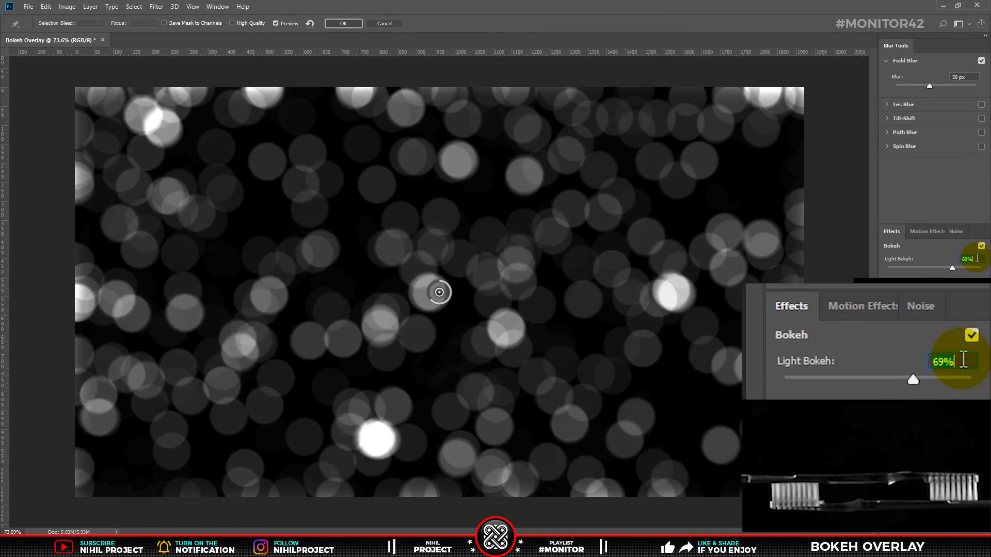
Set Bokeh Color to 50% and the lower Light Range value to 212, then apply the Field Blur
click(965, 282)
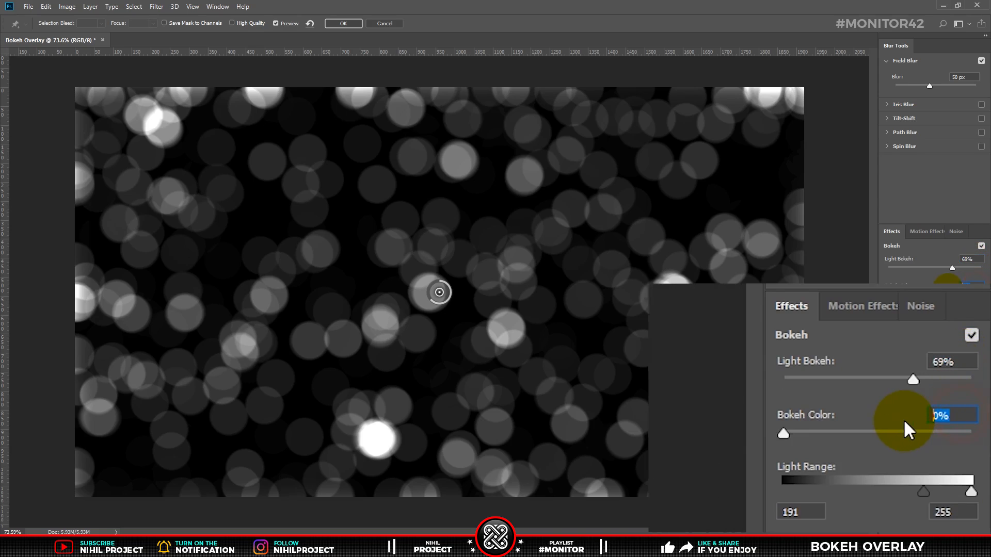
text(50)
click(806, 511)
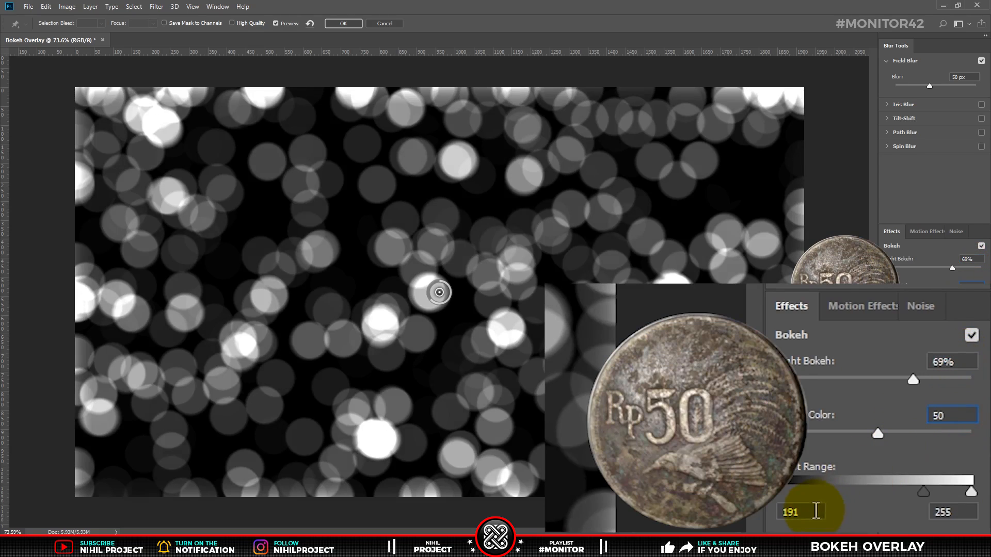
text(212)
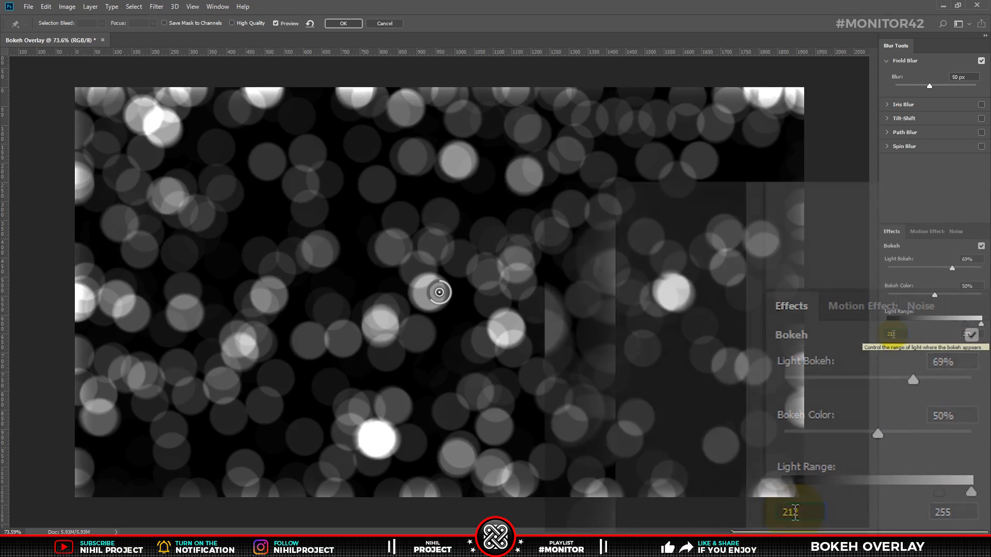
click(343, 23)
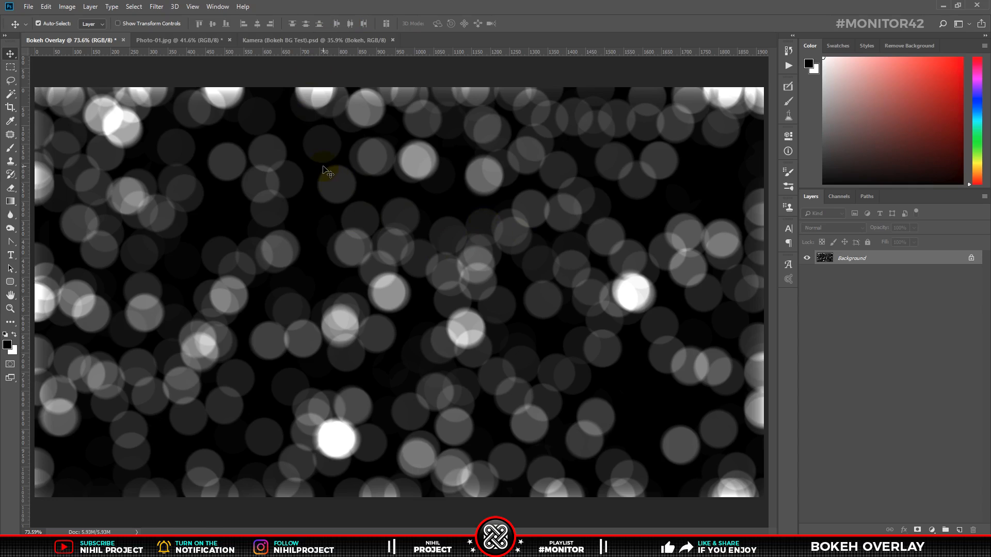
Bring the bokeh image into the other document as a new layer and enlarge it with Free Transform
drag(325, 171, 262, 160)
key(ctrl+t)
drag(451, 291, 759, 525)
key(Return)
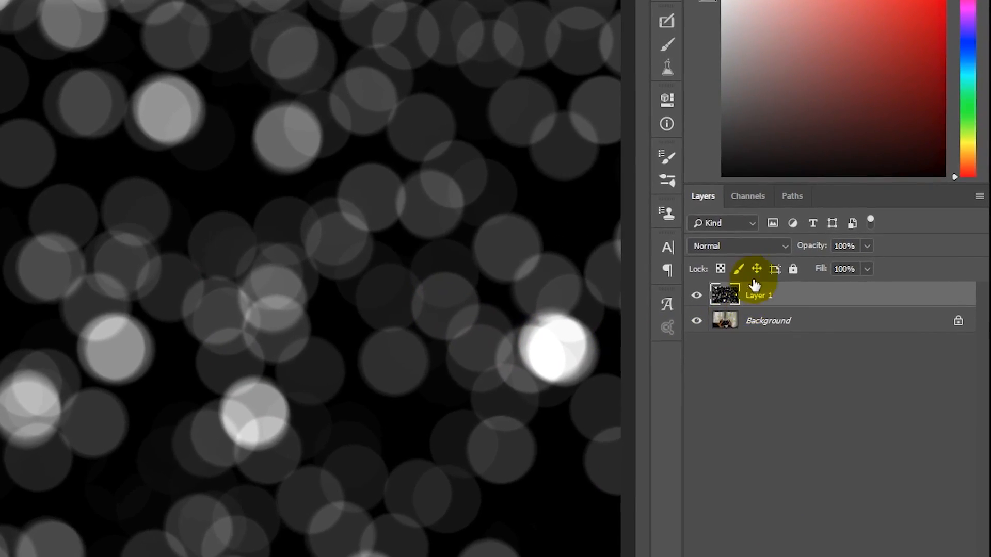
Set the bokeh layer's blend mode to Screen and add a layer mask to it
click(833, 227)
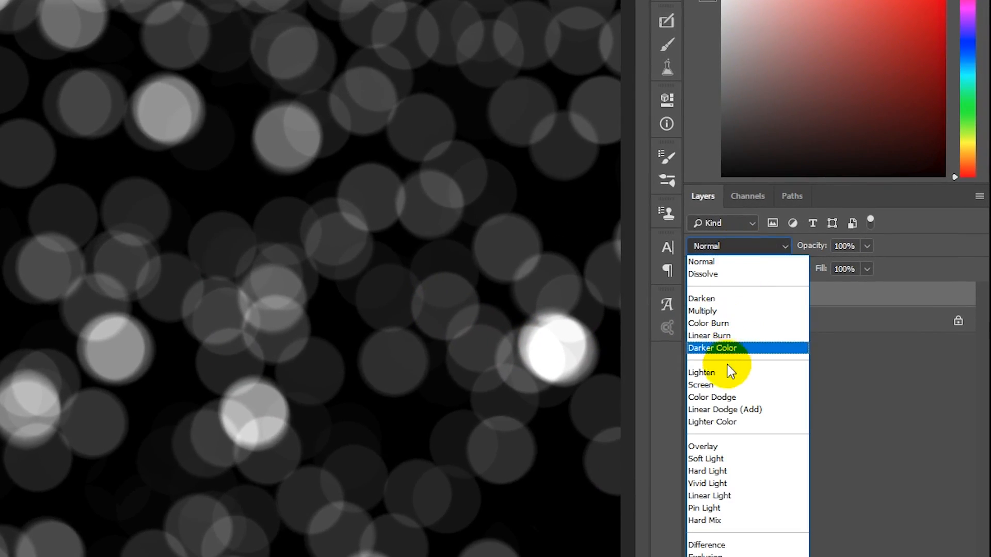
click(719, 384)
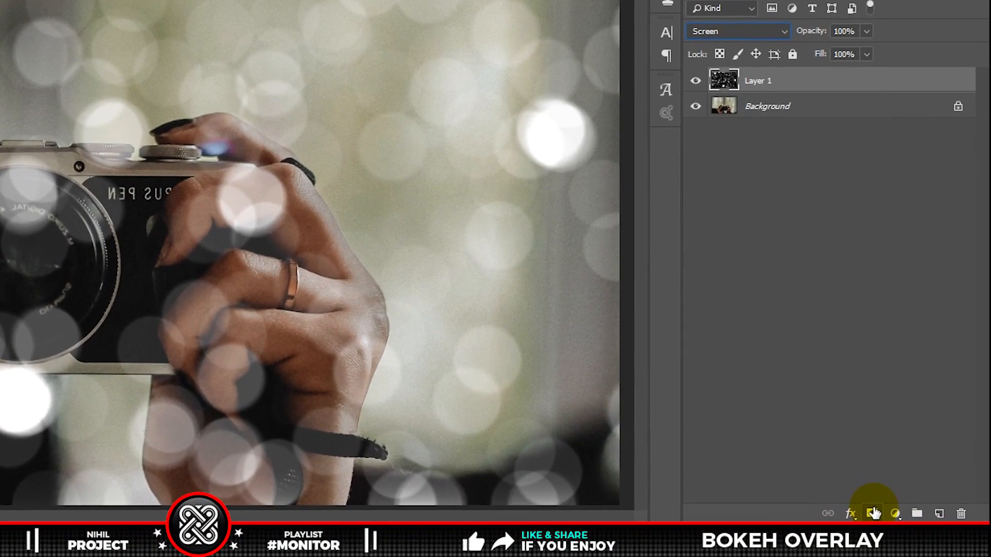
click(873, 514)
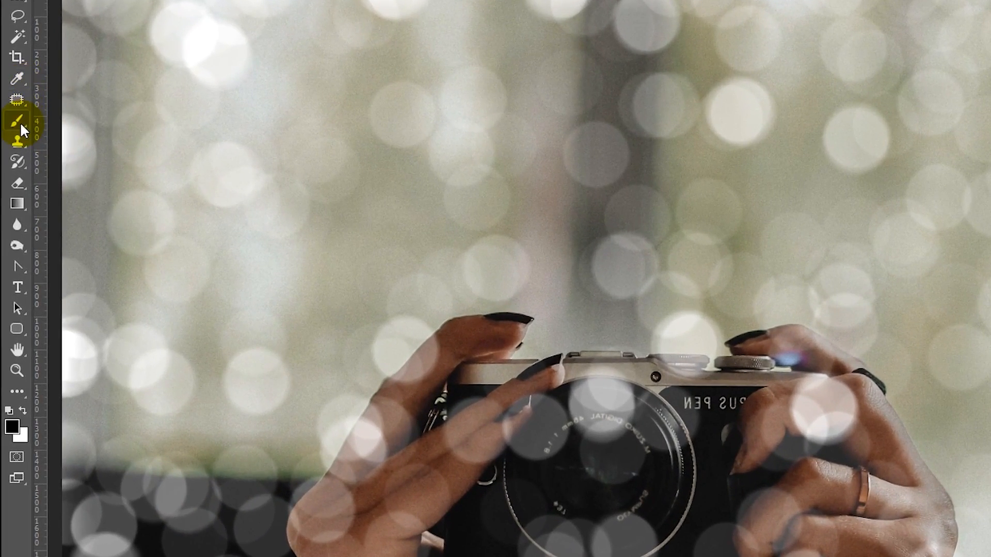
Paint over the hands and camera on the layer mask with the Brush tool to hide the bokeh there, comparing with the layer hidden
right_click(12, 148)
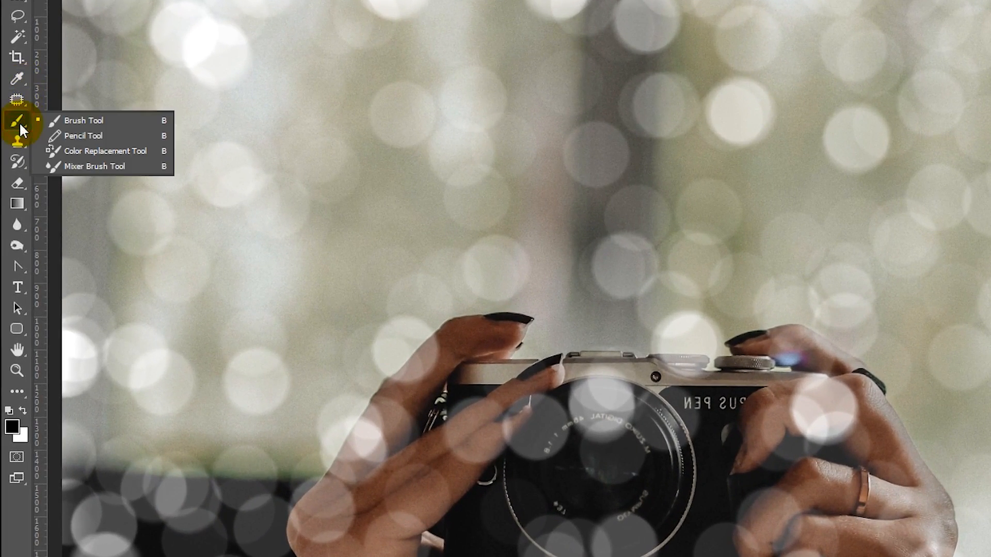
click(52, 120)
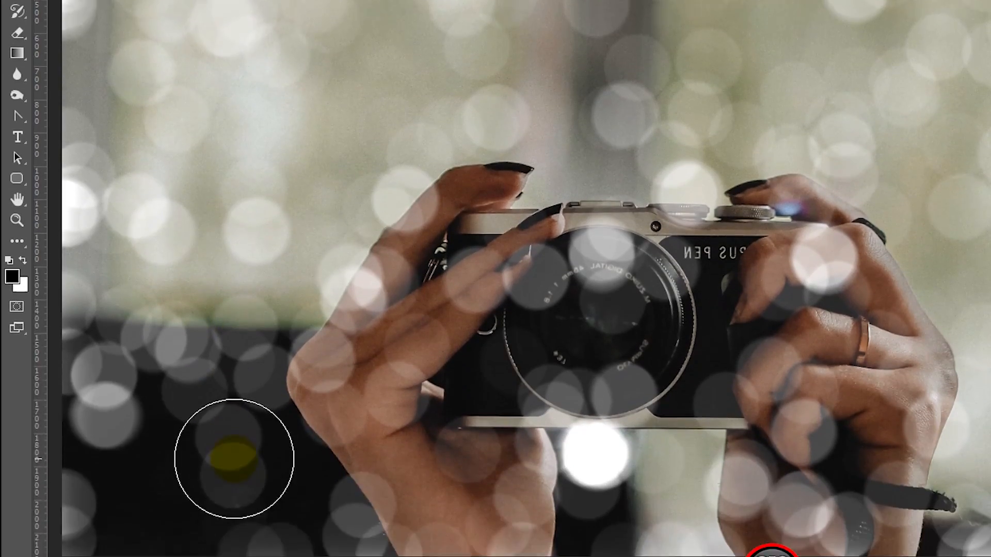
mouse_move(234, 459)
mouse_down()
mouse_move(69, 376)
mouse_move(349, 319)
mouse_move(332, 294)
mouse_move(450, 259)
mouse_move(403, 256)
mouse_move(396, 405)
mouse_move(509, 386)
mouse_move(541, 342)
mouse_up()
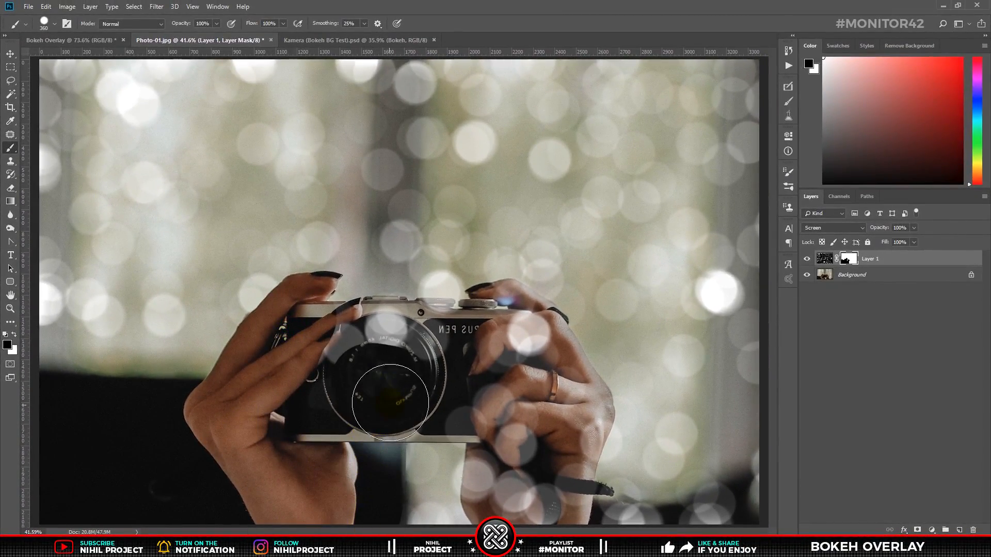
mouse_move(390, 402)
mouse_down()
mouse_move(402, 352)
mouse_move(380, 330)
mouse_move(443, 337)
mouse_move(503, 321)
mouse_move(528, 335)
mouse_move(499, 488)
mouse_move(552, 478)
mouse_move(593, 514)
mouse_move(757, 524)
mouse_move(566, 436)
mouse_move(575, 413)
mouse_move(552, 378)
mouse_move(573, 417)
mouse_up()
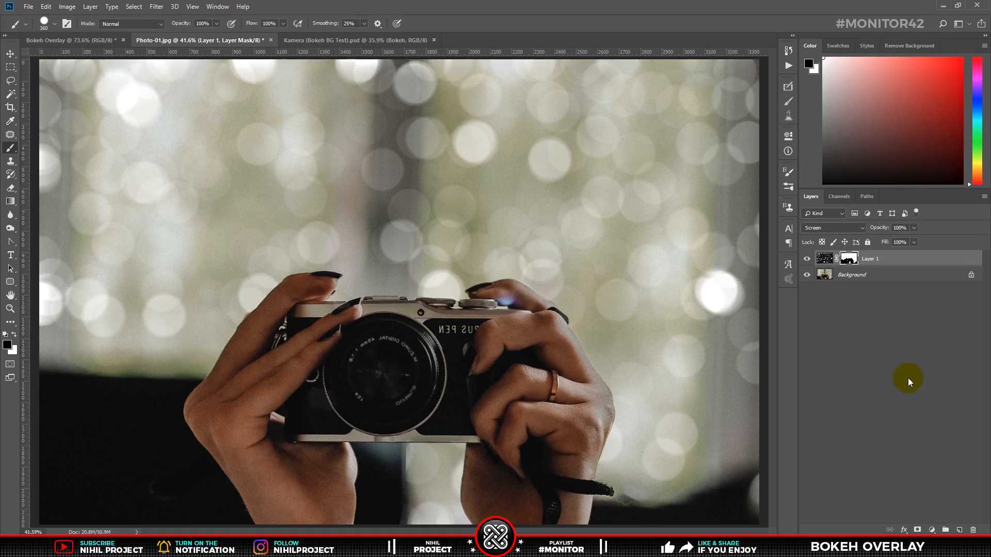
click(808, 260)
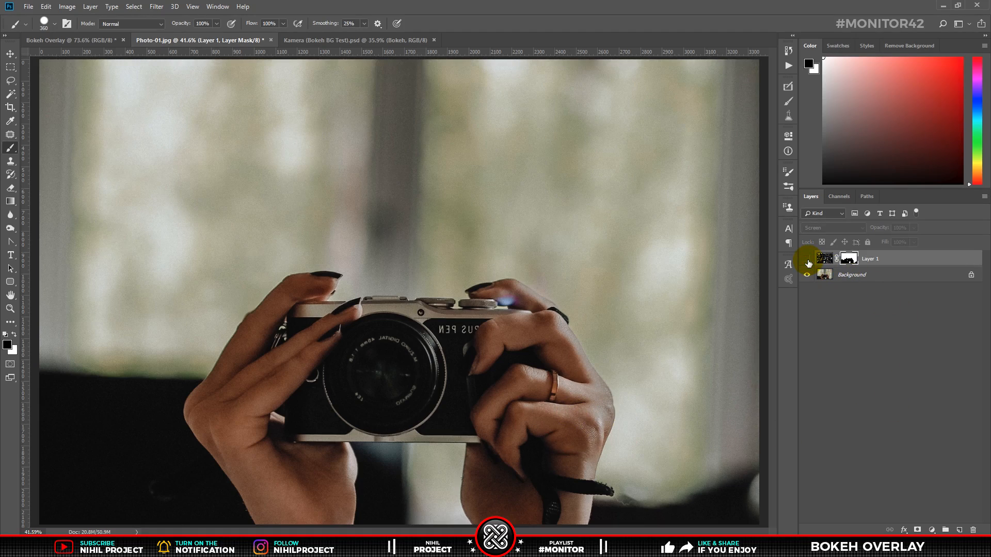
click(807, 260)
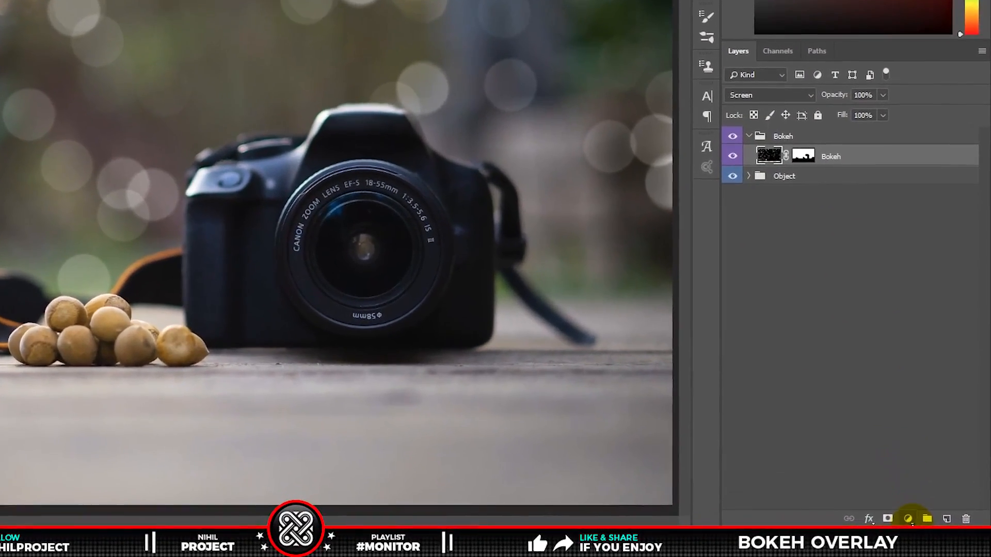
In the Kamera document, add a Hue/Saturation adjustment layer clipped to the Bokeh layer
click(931, 530)
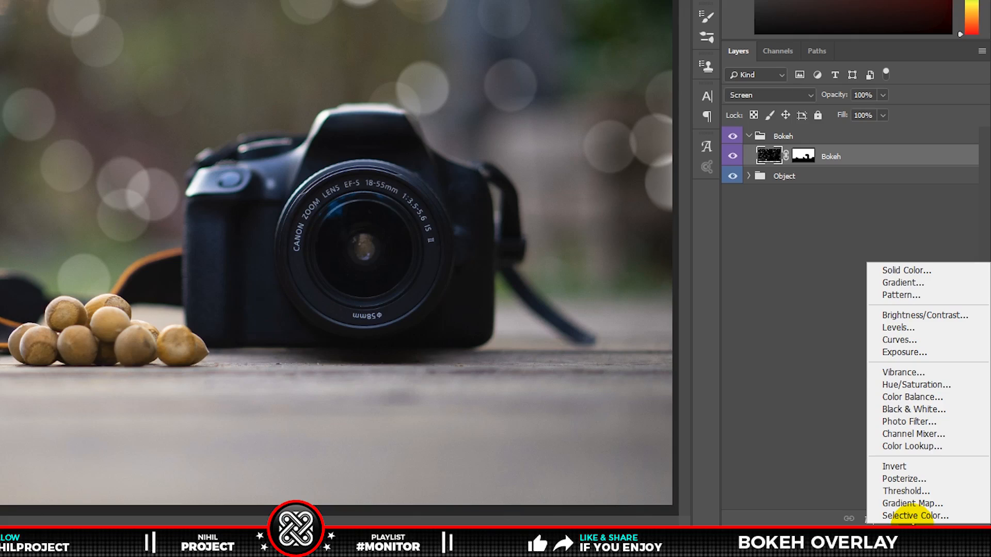
click(912, 385)
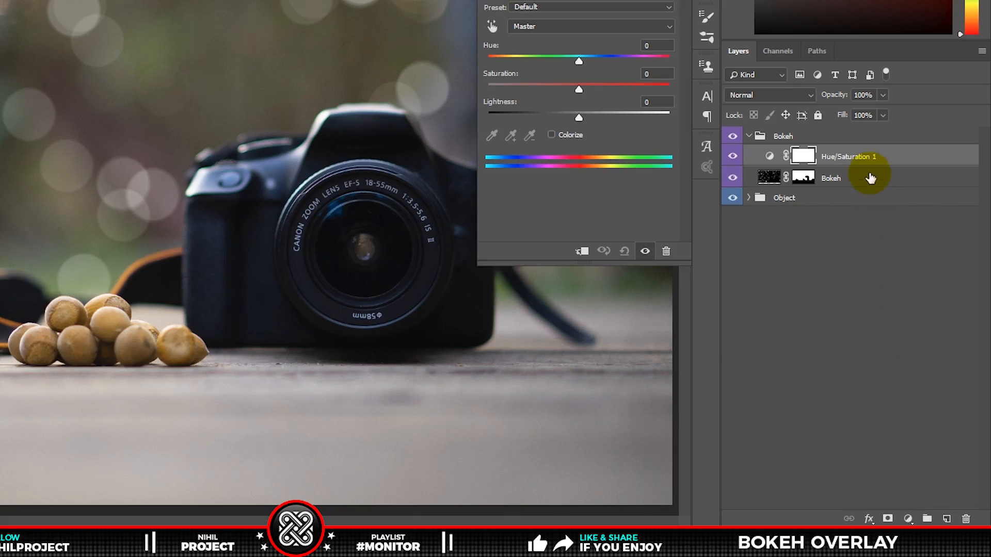
right_click(863, 158)
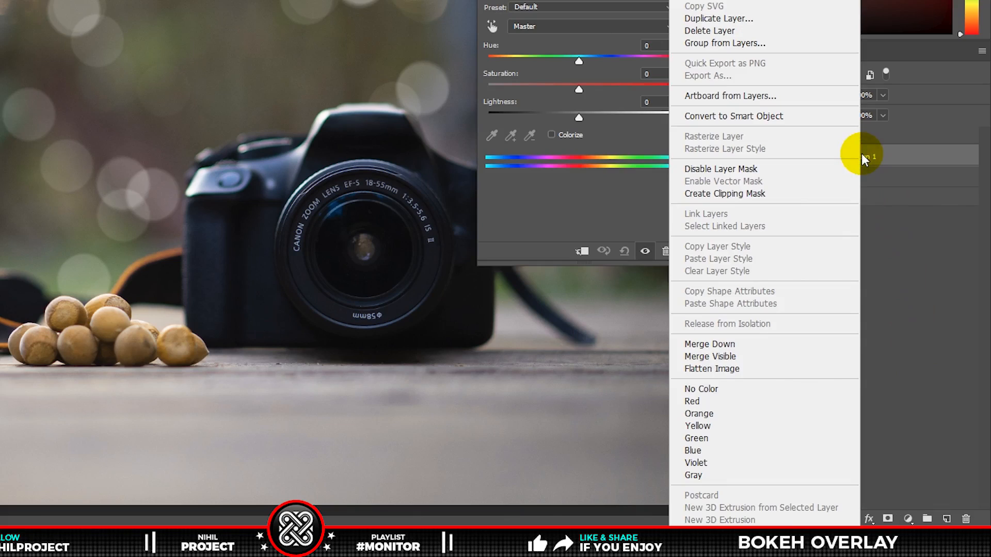
click(732, 193)
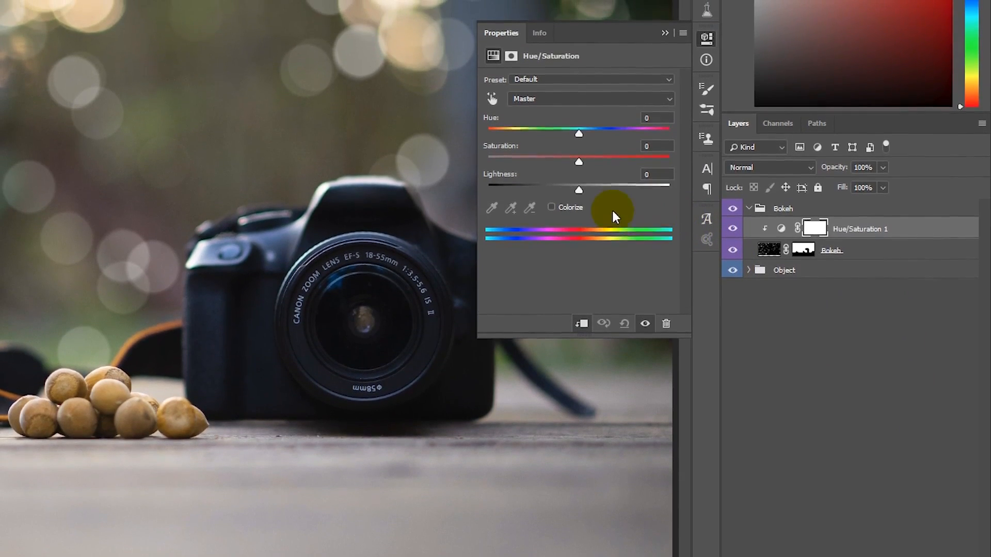
Enable Colorize in the Hue/Saturation adjustment and set Saturation to 50
click(551, 181)
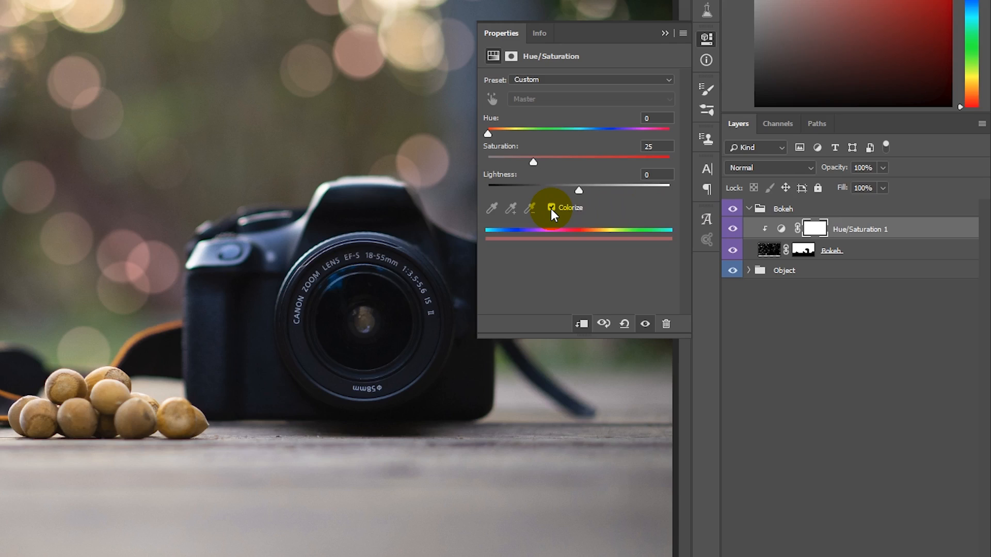
drag(654, 148, 638, 150)
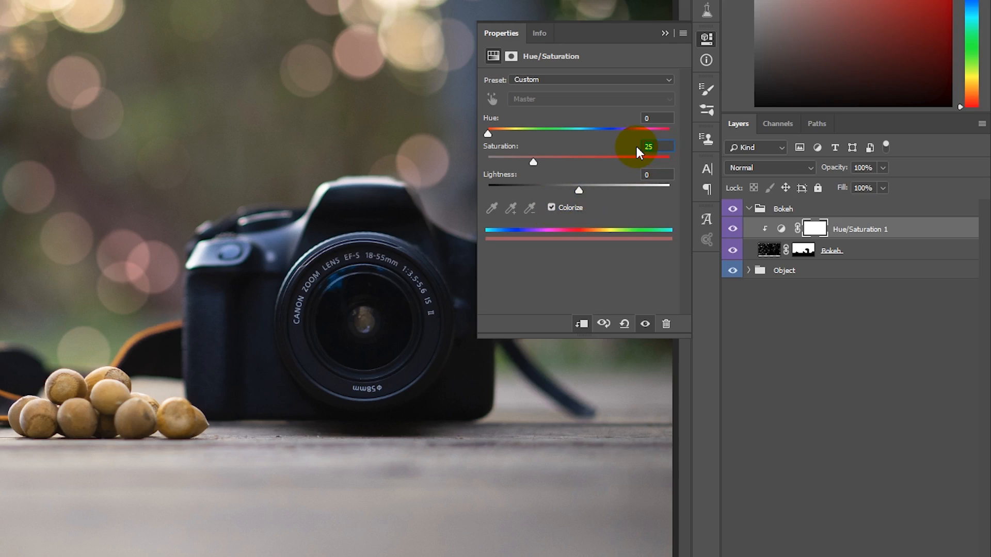
text(50)
Set the Hue of the colorize adjustment to about +55 for a yellow bokeh tint
drag(655, 119, 645, 119)
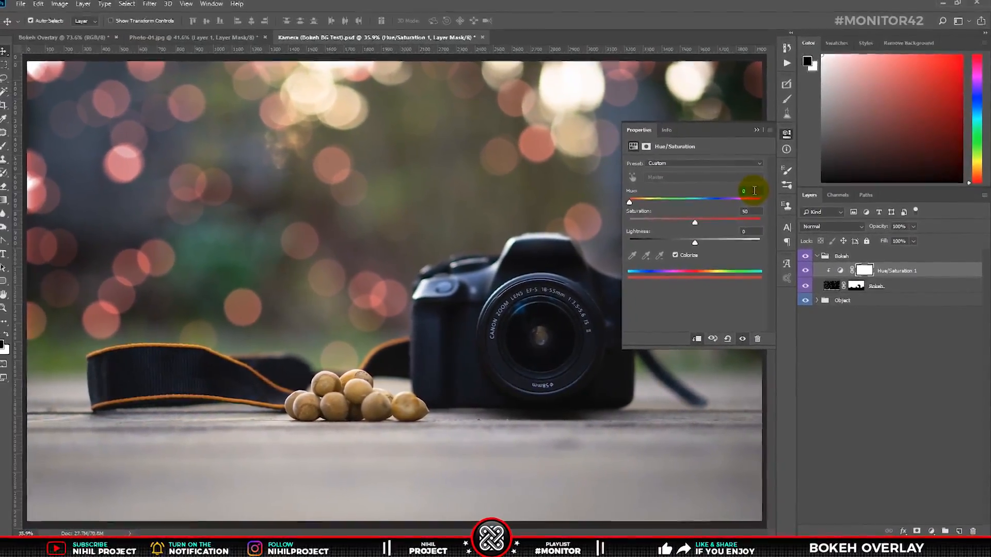
text(20)
key(Up)
key(Up)
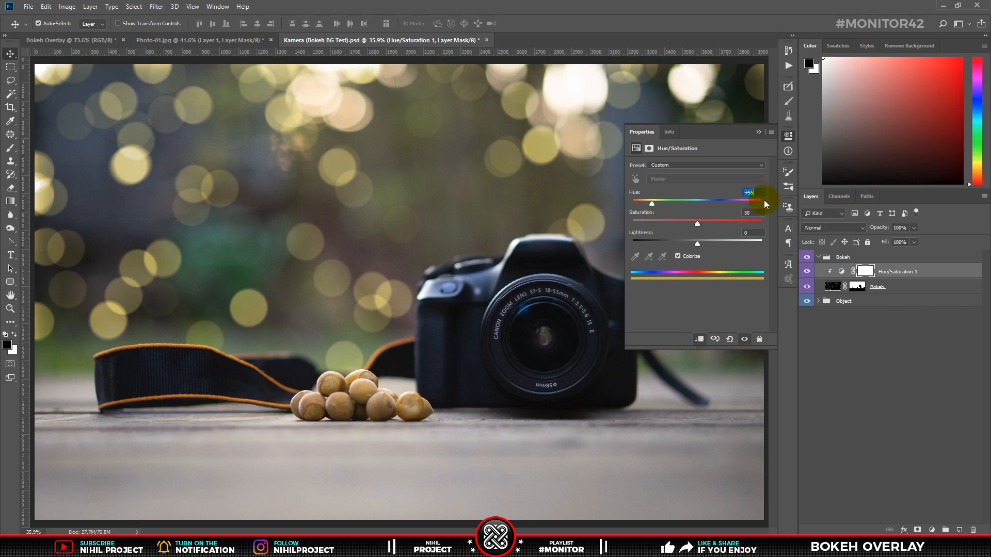
Close the adjustment properties and toggle the Hue/Saturation layer's visibility to compare the tint
click(758, 132)
click(807, 272)
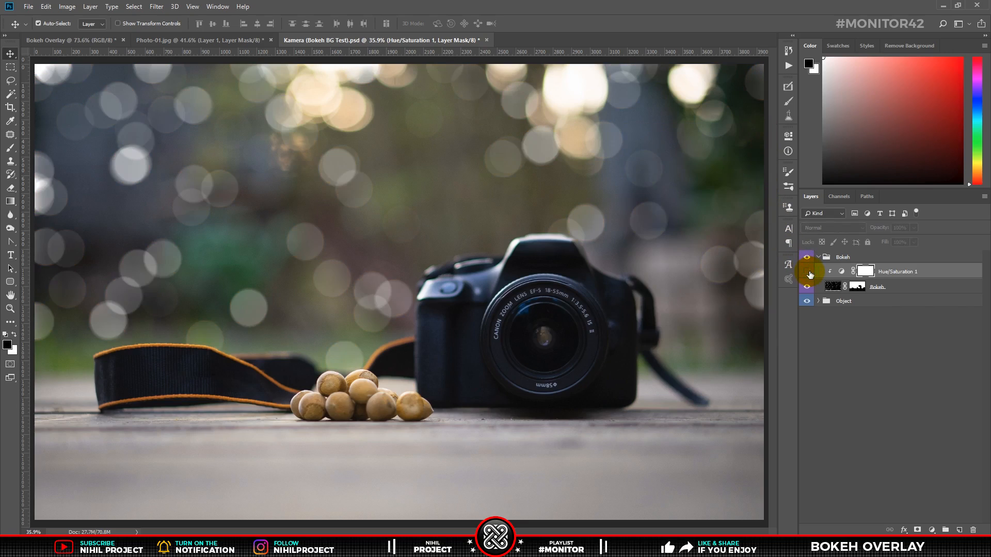
click(808, 273)
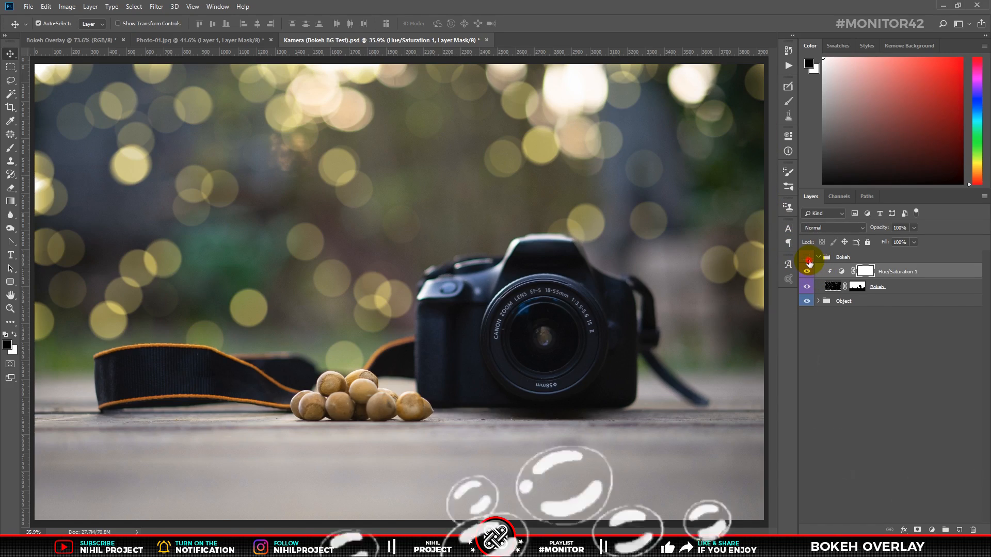